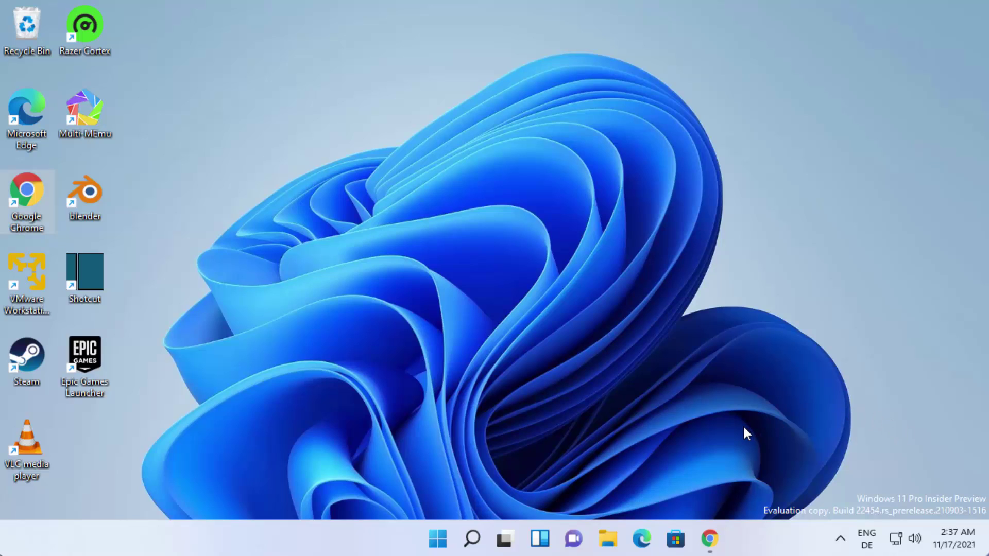
Step: Bring Chrome forward with the 'touch vpn' Google search results
left_click(709, 539)
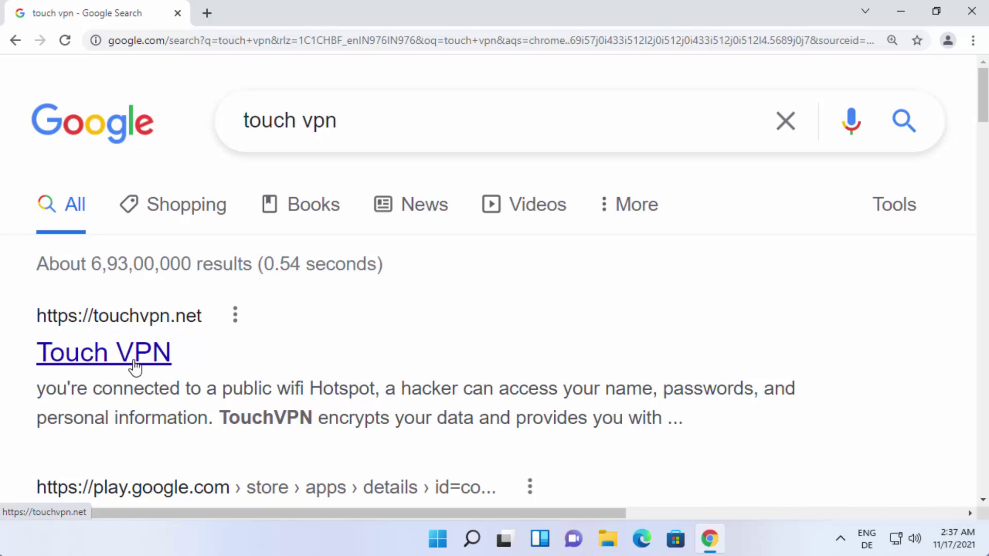
Step: Open the touchvpn.net 'Touch VPN' result from the search page
left_click(112, 357)
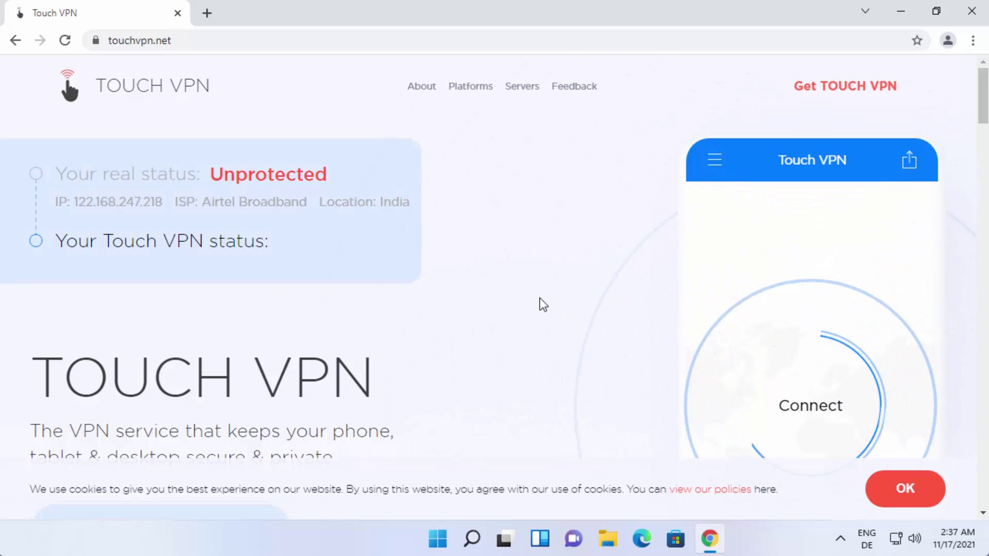
scroll(520, 225, "down", 1)
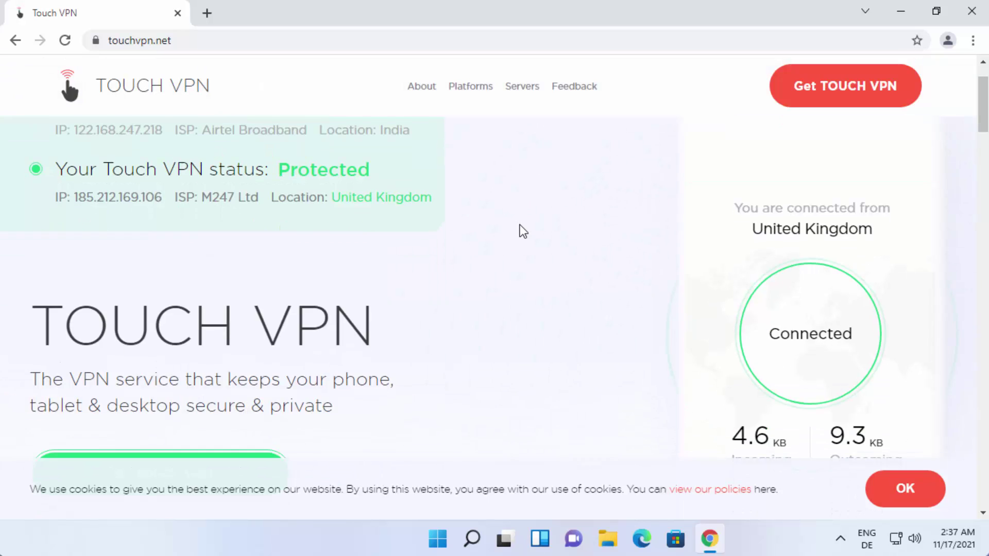
scroll(522, 234, "down", 1)
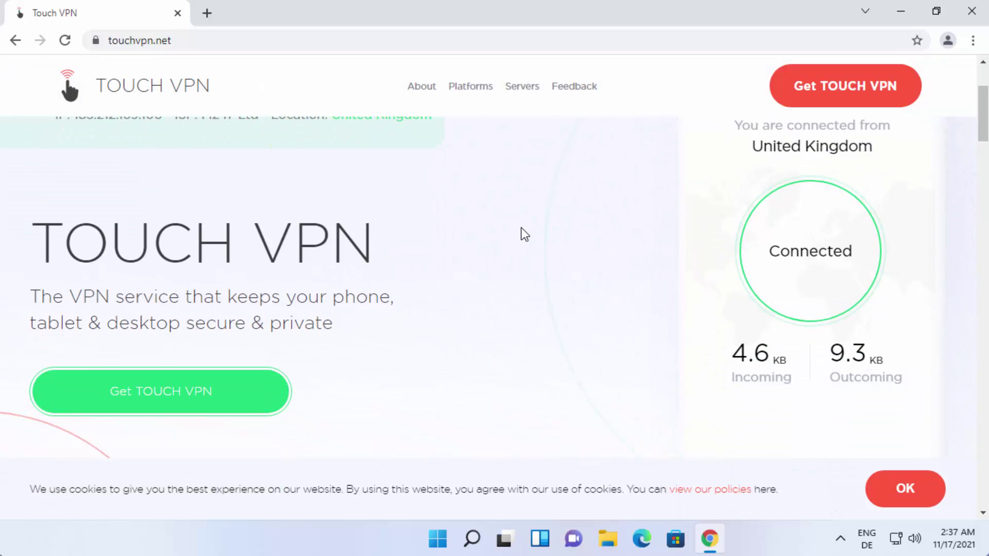
scroll(521, 234, "down", 1)
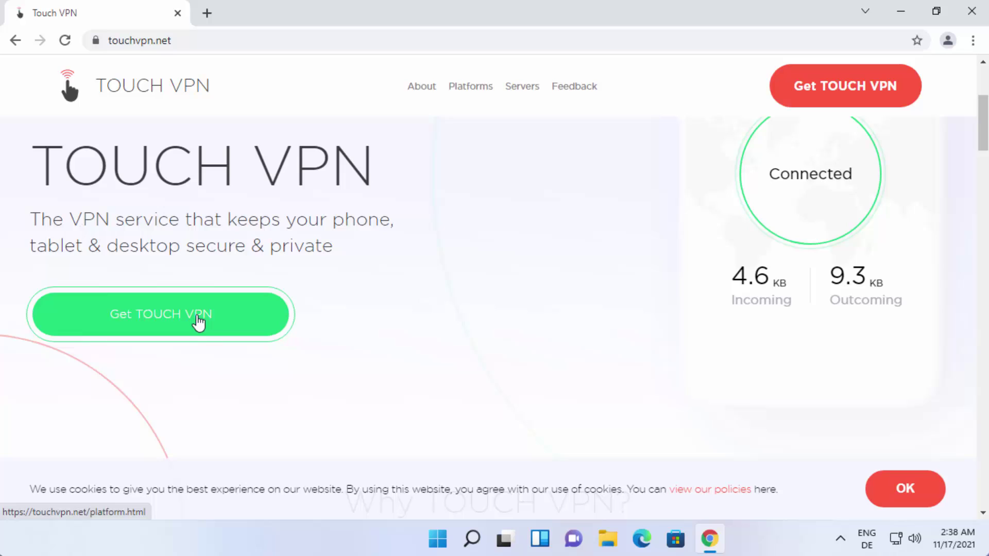
Step: Download the Windows MSI installer TouchVPN_1.0.22.msi and open it
left_click(196, 322)
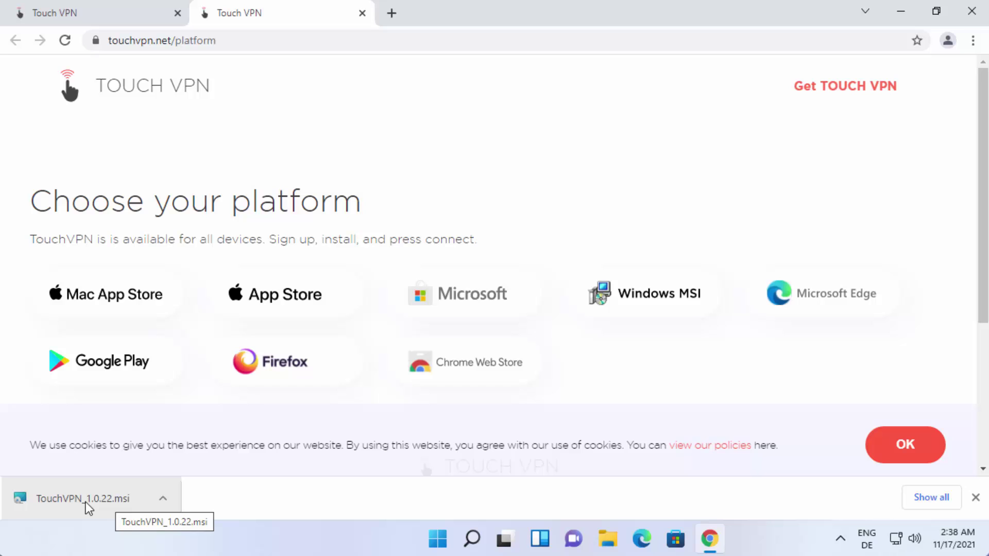
left_click(86, 503)
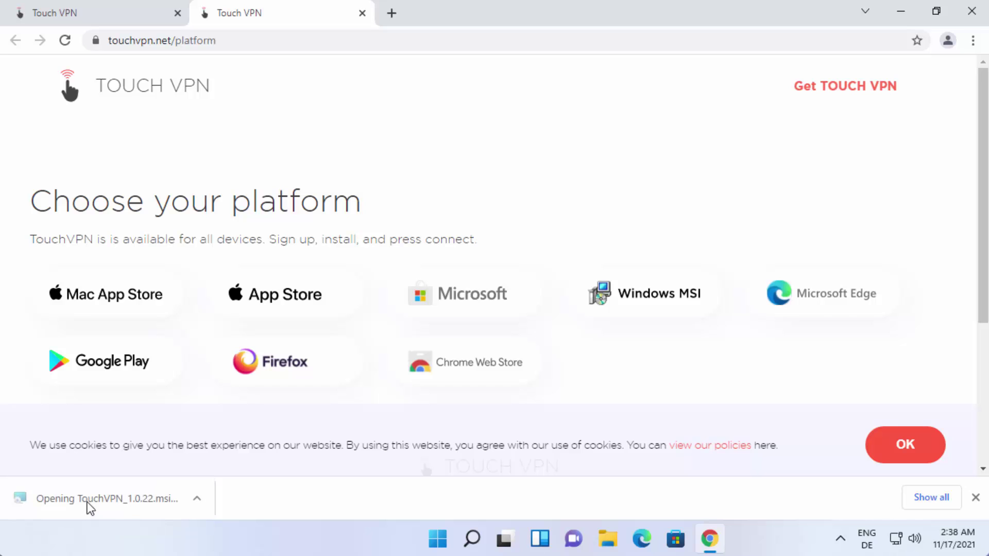
Step: Minimise Chrome and approve the User Account Control prompt for the TouchVPN installer
left_click(901, 13)
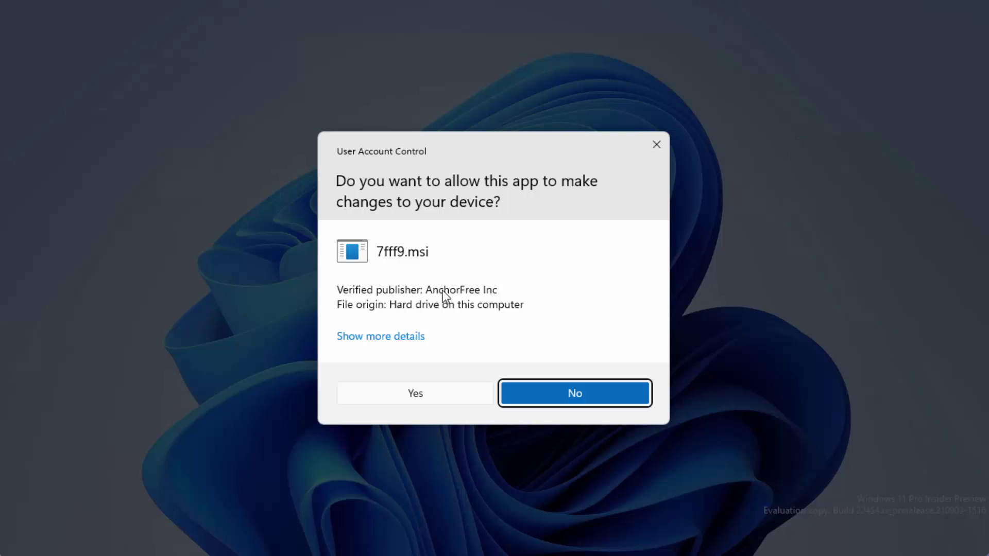
left_click(404, 395)
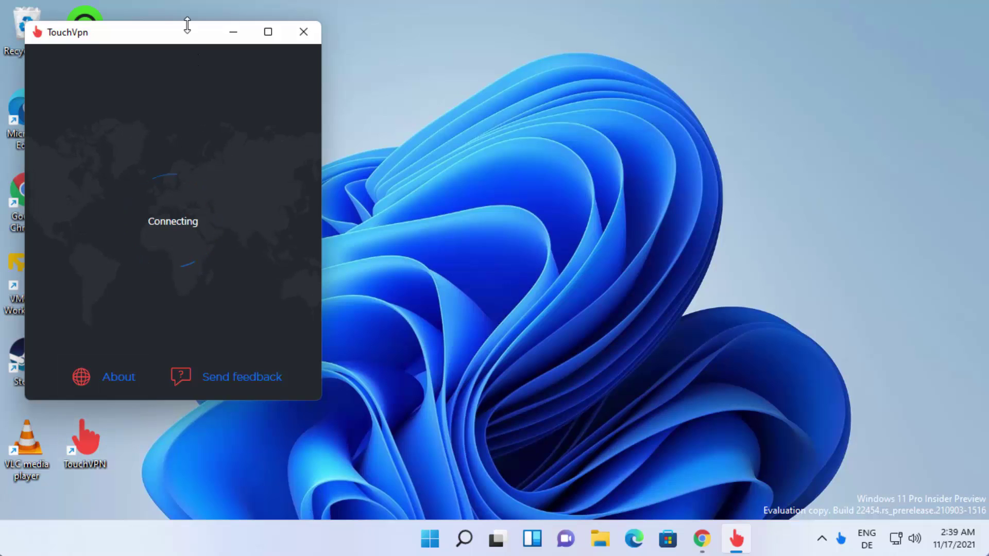
Step: Drag the connected TouchVpn window to the centre of the screen
left_click_drag(194, 33, 573, 85)
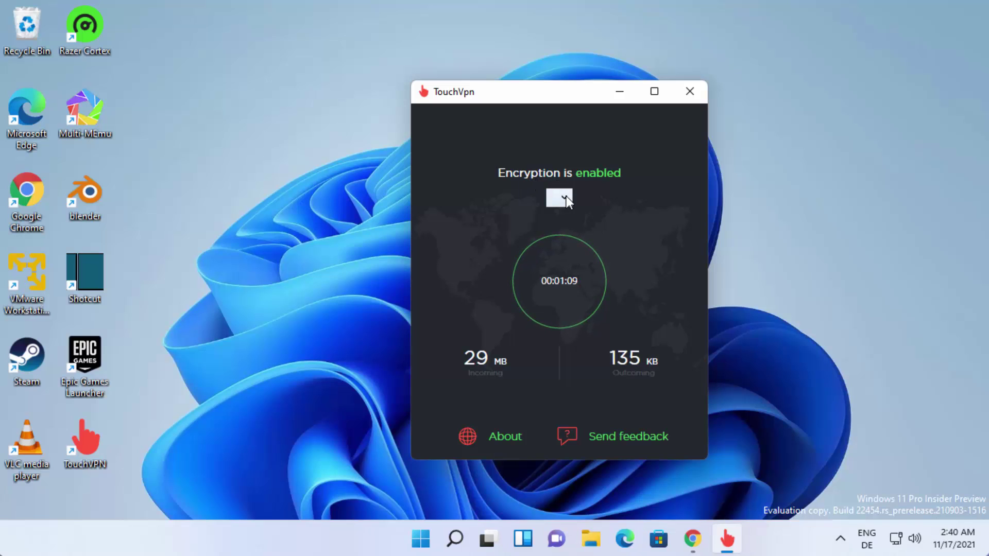
Step: Pick Australia from the server country list to reconnect there
left_click(567, 196)
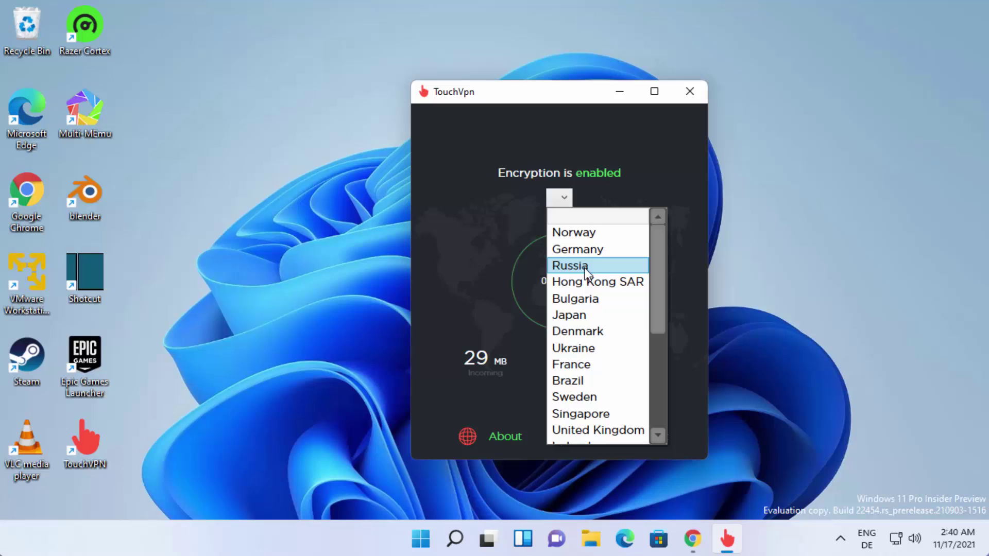
scroll(592, 325, "down", 2)
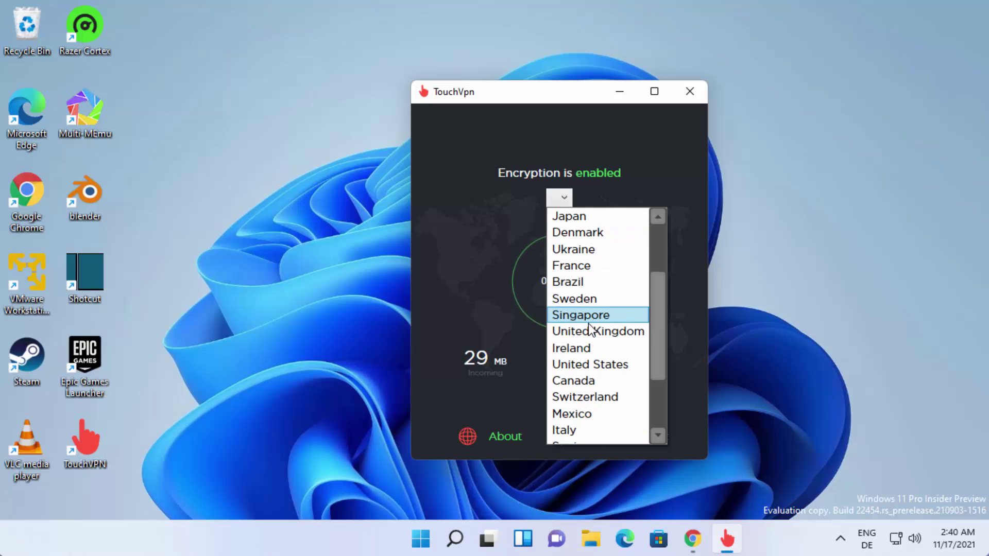
scroll(600, 357, "down", 2)
scroll(613, 383, "up", 4)
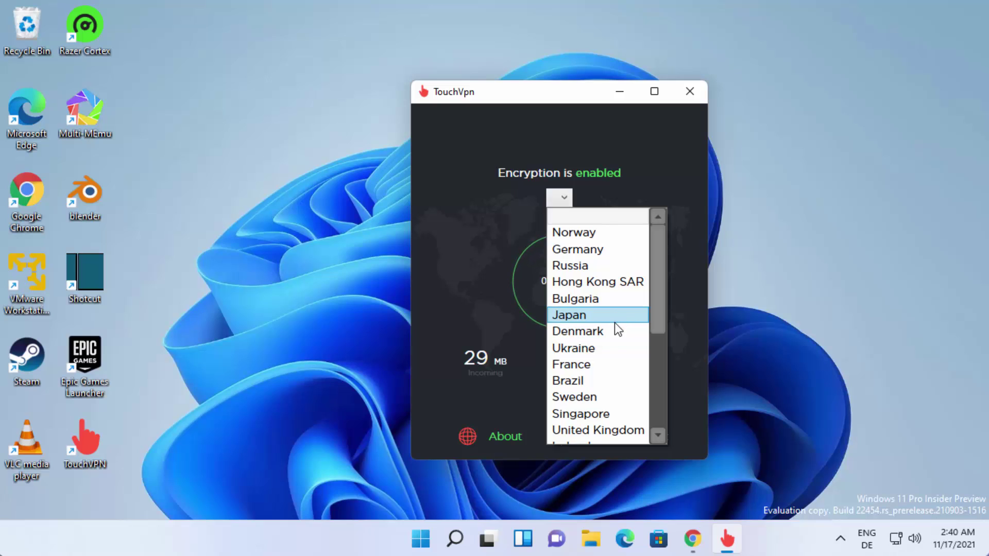
scroll(617, 329, "down", 2)
scroll(612, 327, "down", 1)
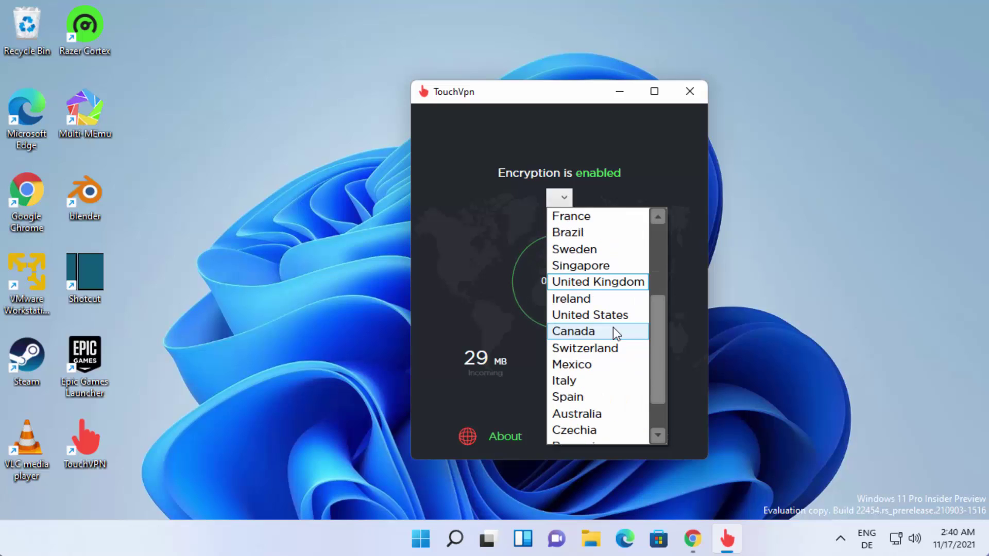
left_click(593, 416)
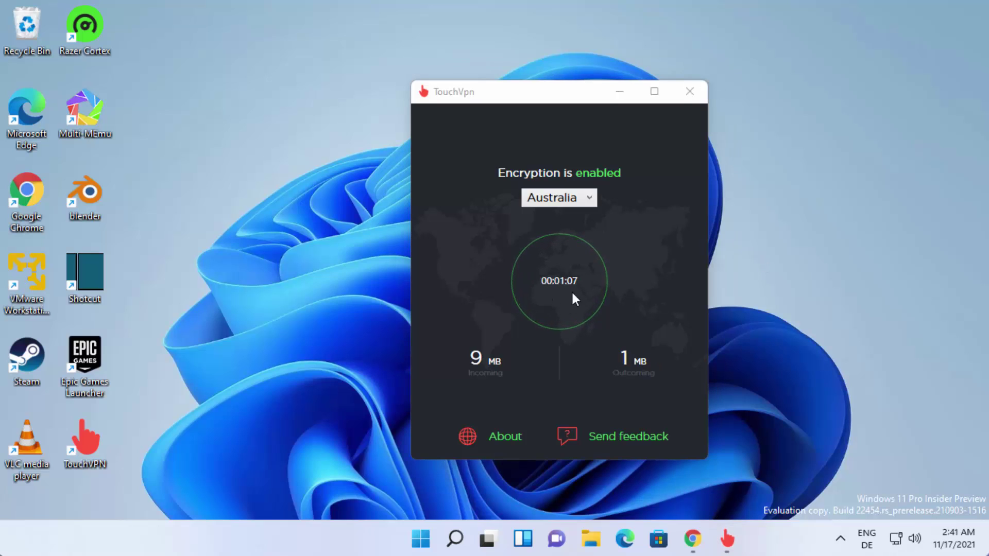
Step: Dismiss the notification prompt on WhatIsMyIPAddress.com and highlight the detected country 'Australia'
left_click(692, 539)
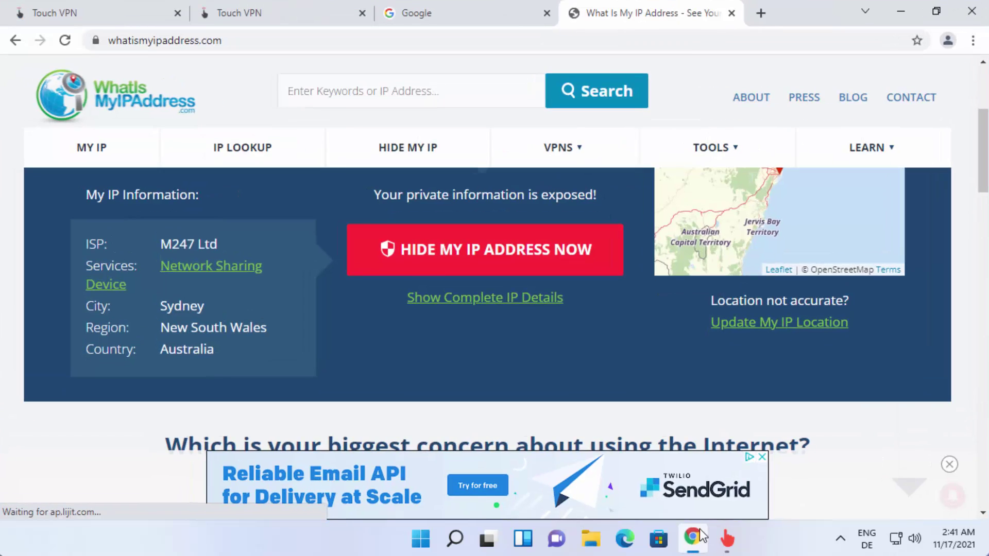
left_click(509, 158)
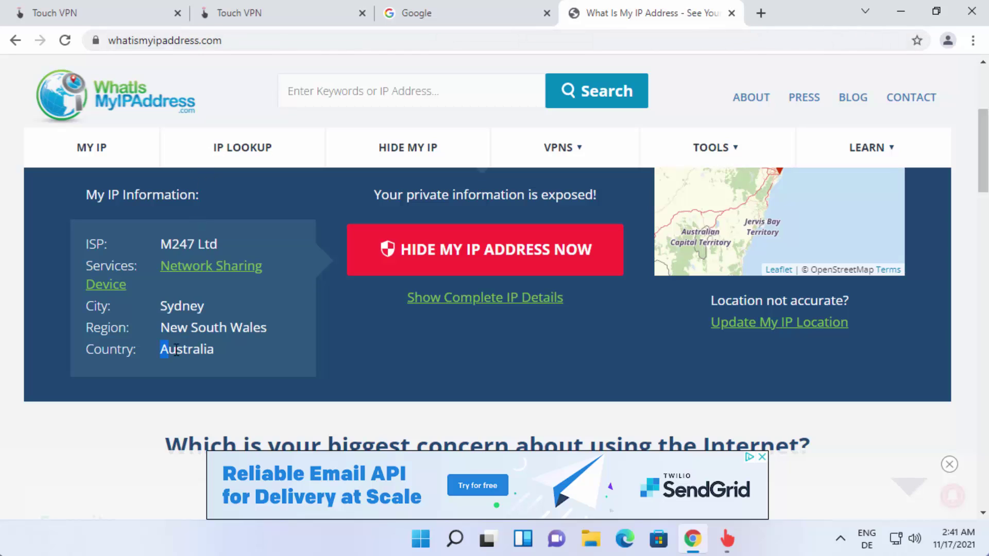
left_click_drag(176, 349, 214, 349)
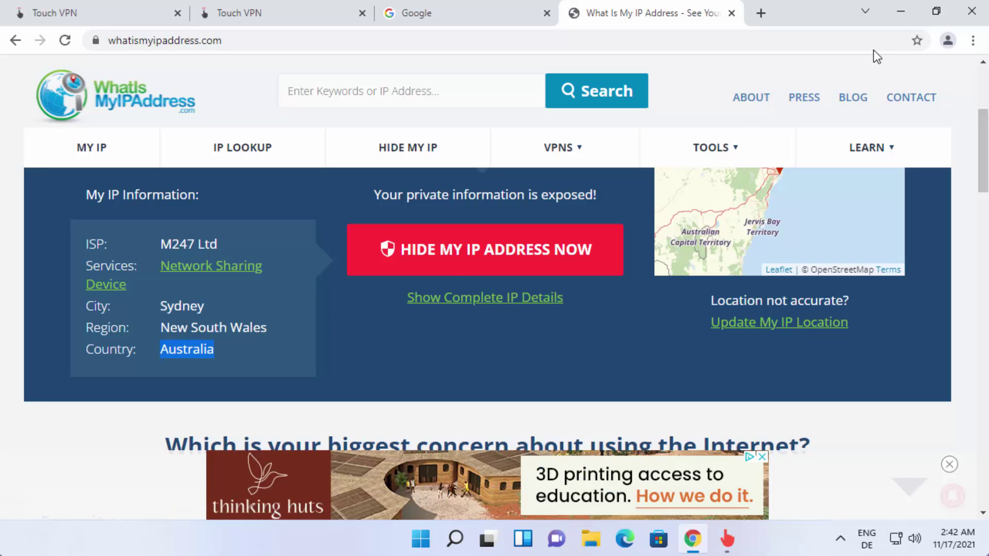
Step: Minimise Chrome and reconnect Touch VPN through the United Kingdom server
left_click(900, 12)
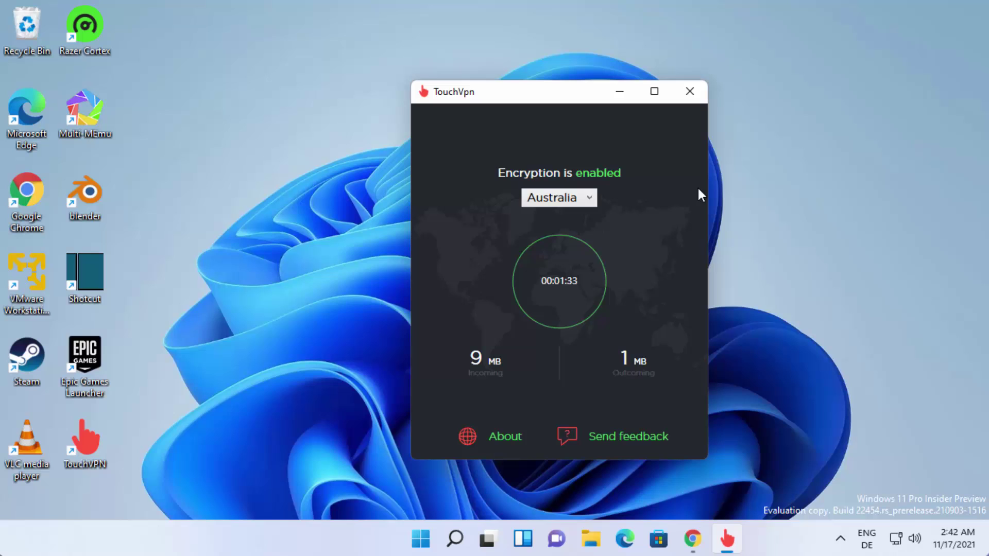
left_click(591, 198)
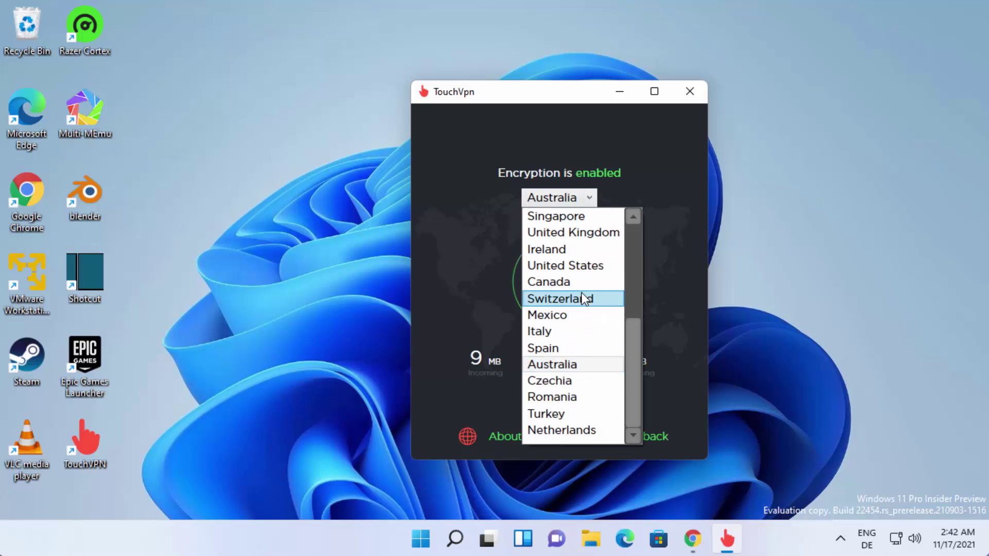
left_click(581, 235)
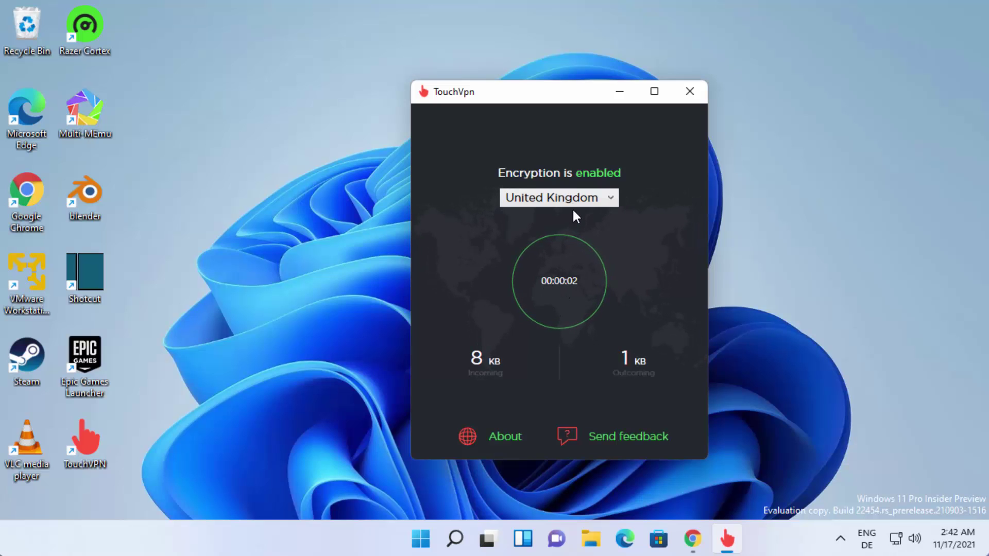
Step: Reload WhatIsMyIPAddress.com and highlight the detected country 'United Kingdom'
left_click(693, 539)
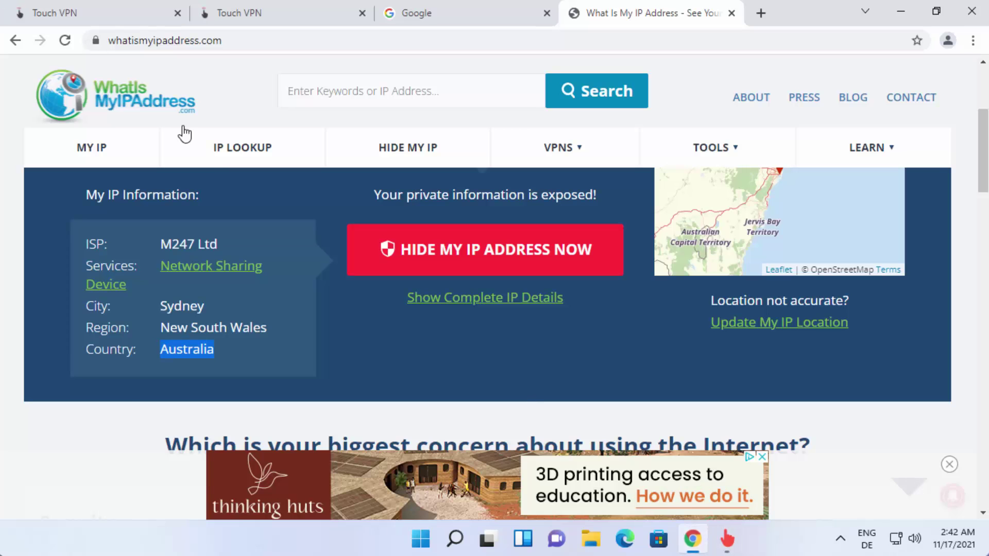
left_click(65, 41)
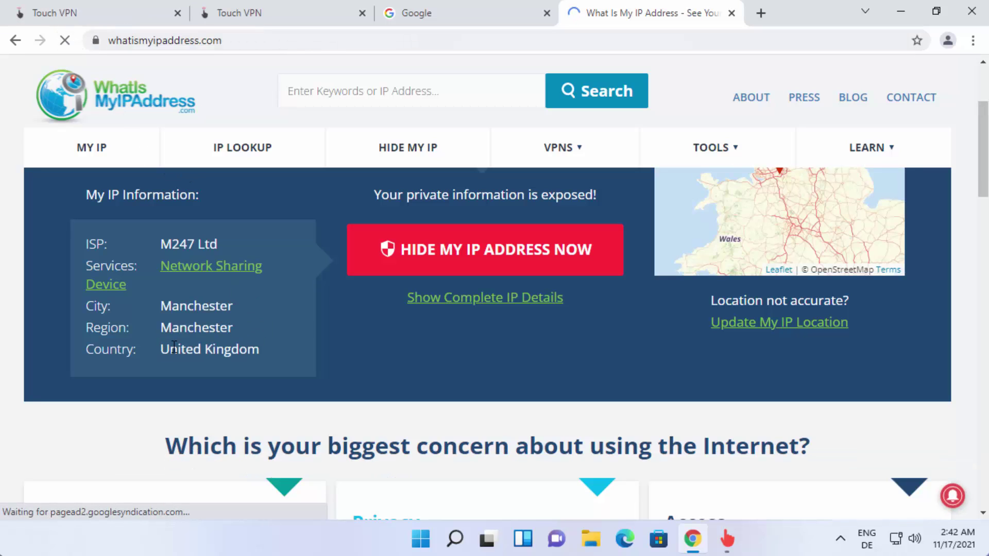
left_click_drag(162, 348, 258, 347)
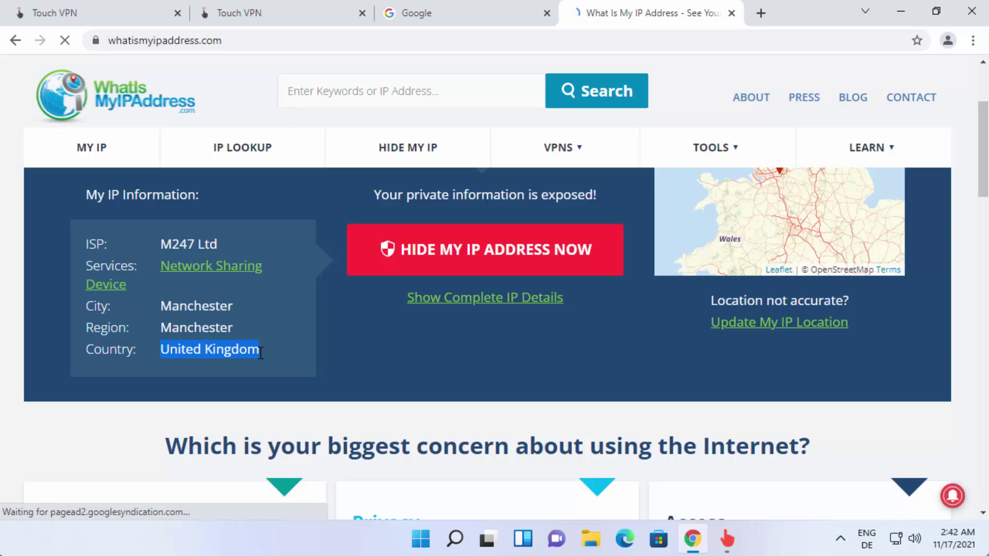
Step: Minimise Chrome, then click the desktop beside the TouchVpn window
left_click(901, 13)
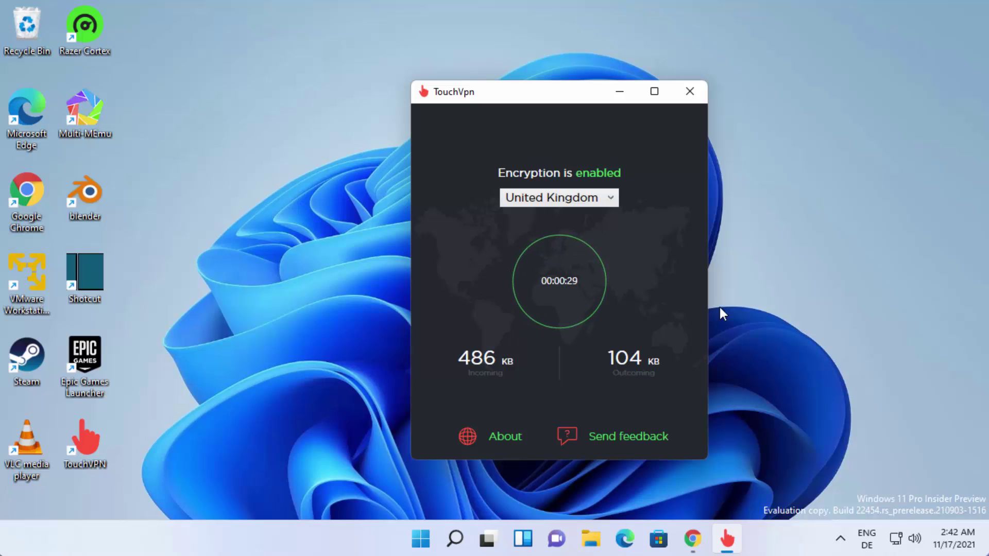
left_click(798, 228)
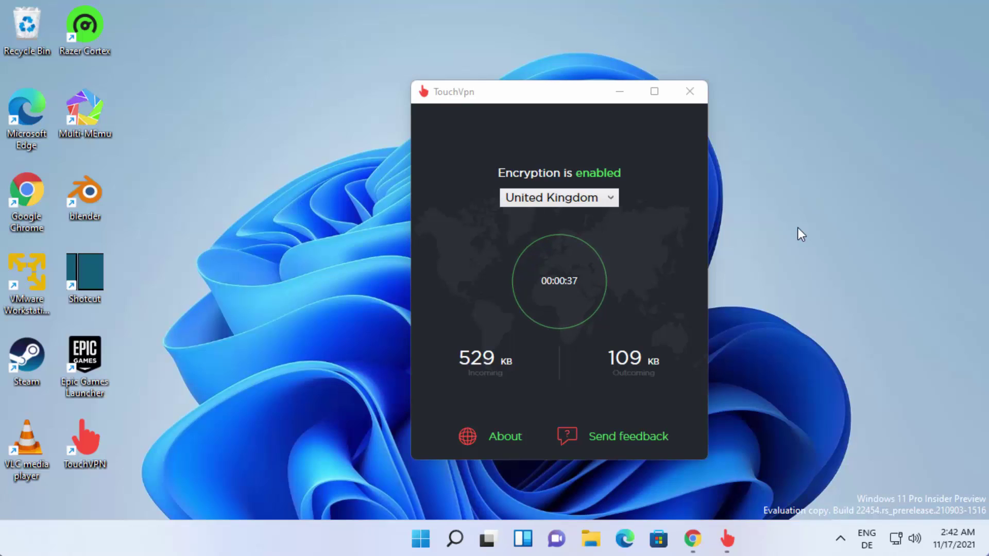